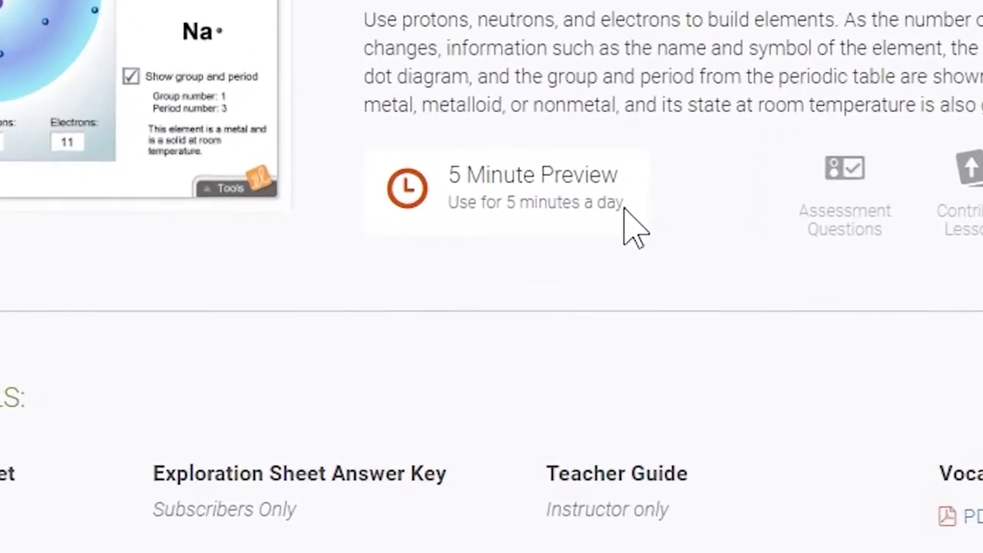
# - Log in to the student account through Login / Enroll using the autofilled username and password
pyautogui.moveTo(543, 243); pyautogui.dragTo(467, 236)
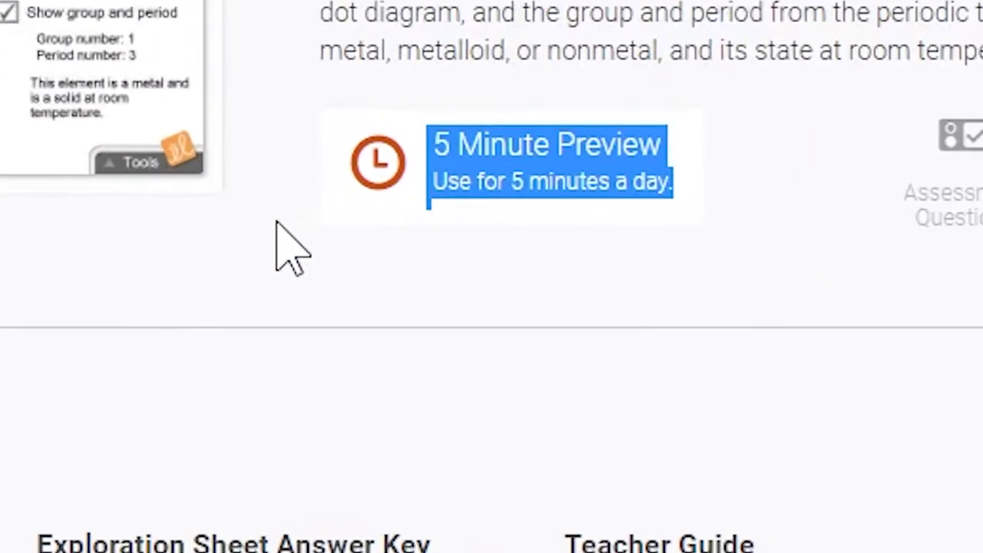
pyautogui.click(249, 211)
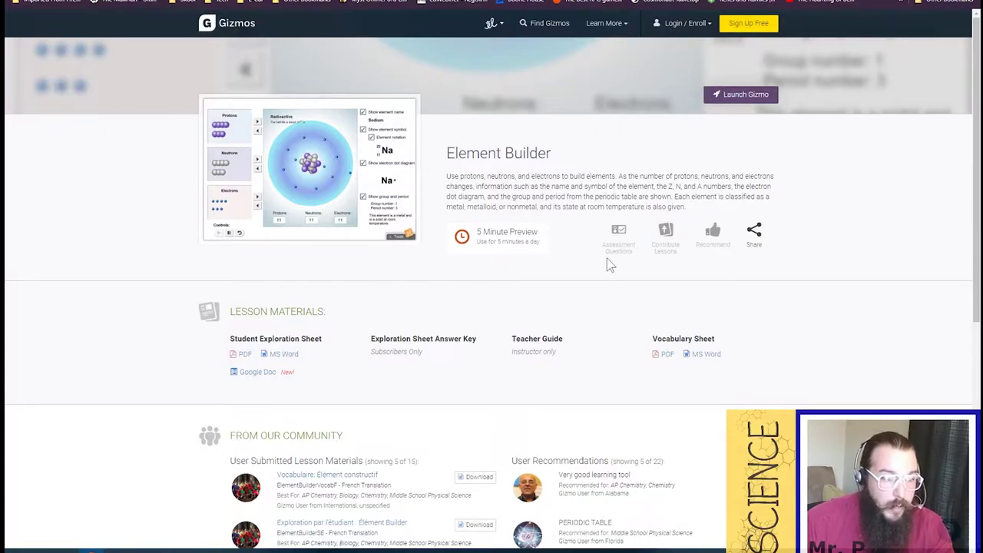
pyautogui.click(692, 30)
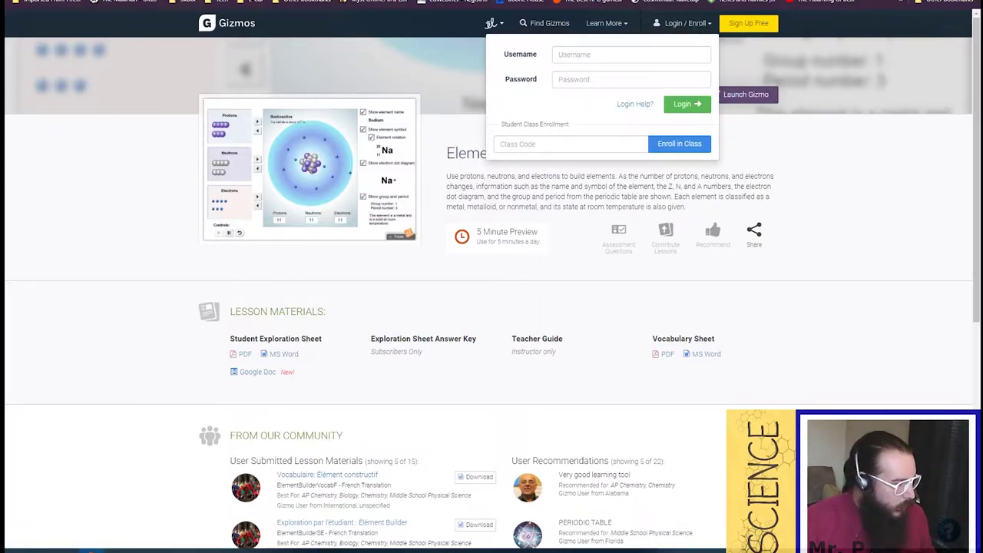
pyautogui.click(688, 104)
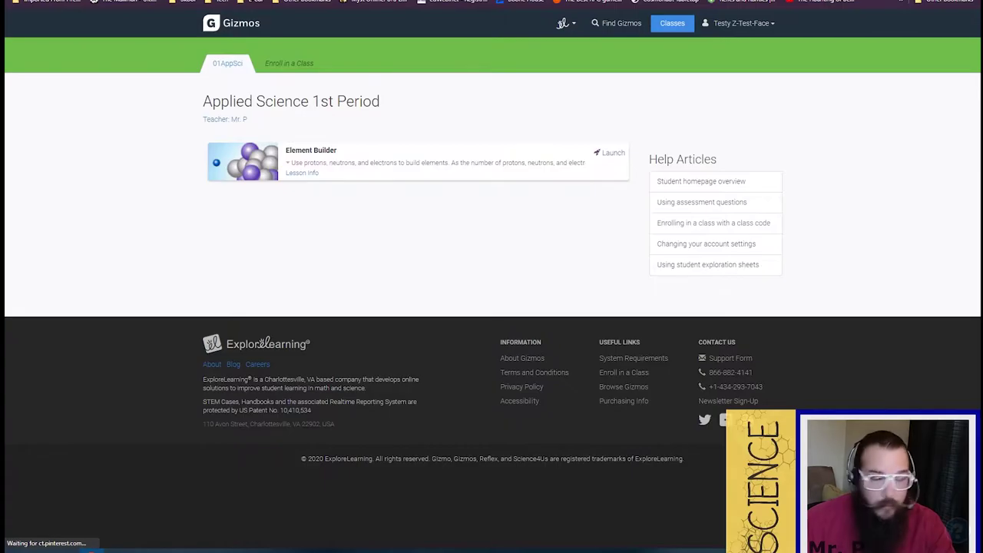
# - In Classroom, open the ExploreLearning Gizmos attachment of the 'Enroll in the Gizmo Class' assignment
pyautogui.hotkey('ctrl', 'w')
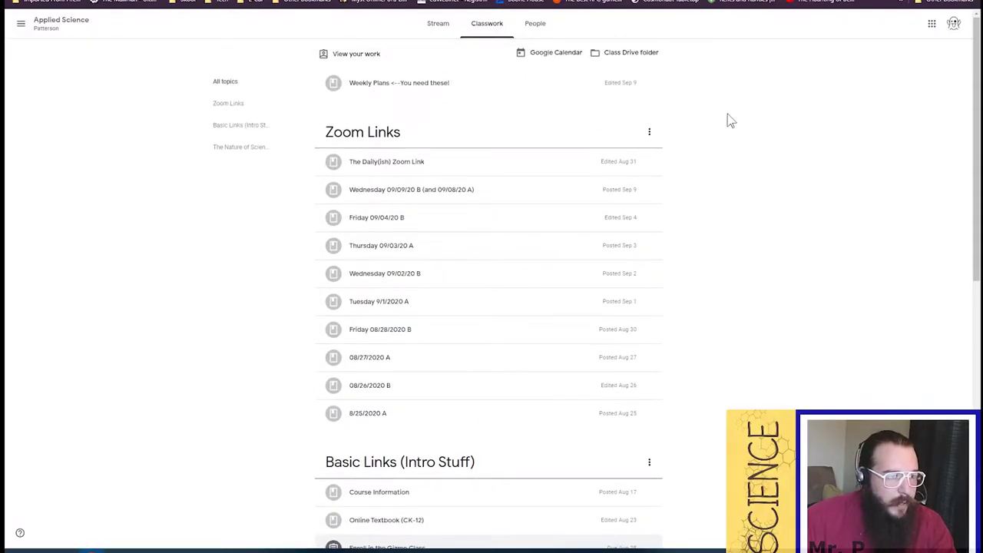
pyautogui.scroll(-4, 334, 108)
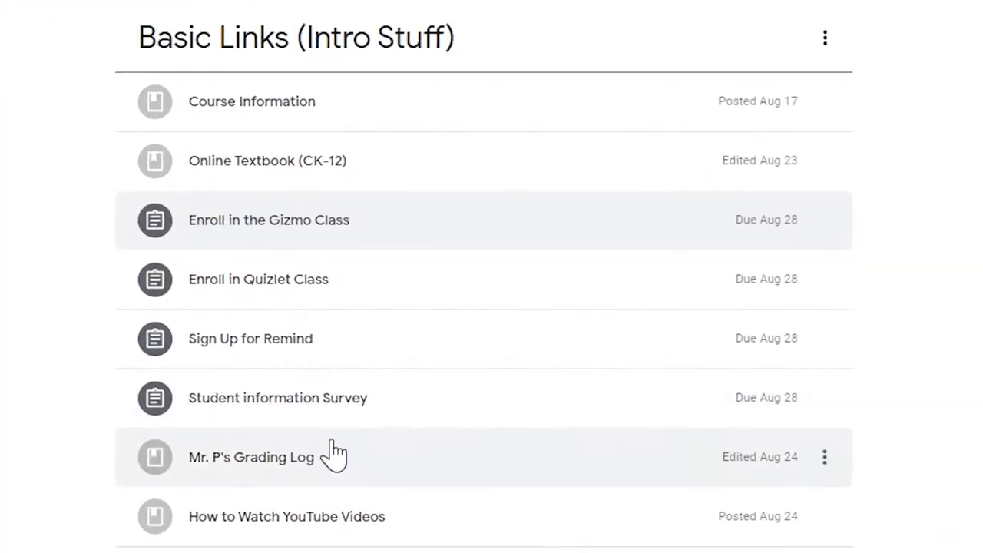
pyautogui.click(431, 224)
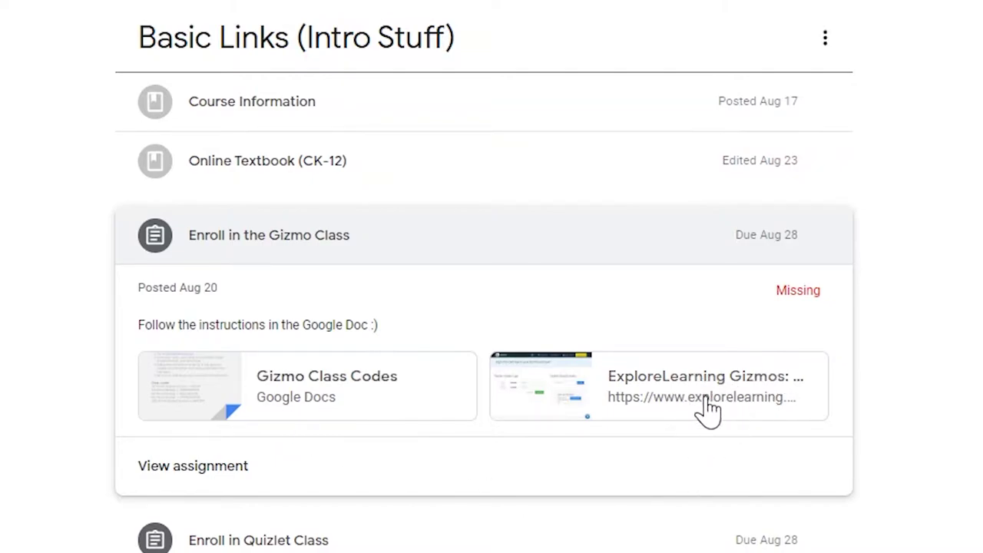
pyautogui.click(708, 410)
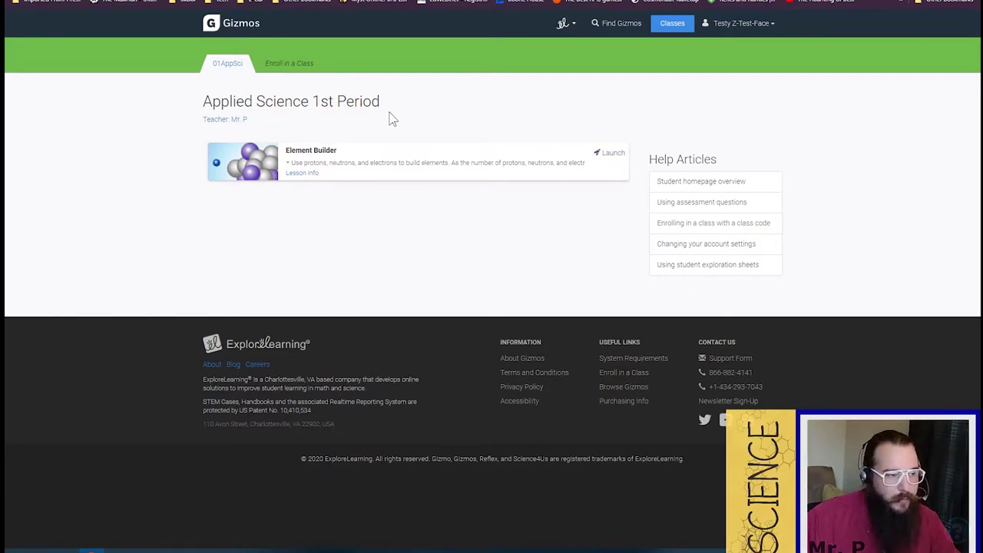
pyautogui.click(292, 70)
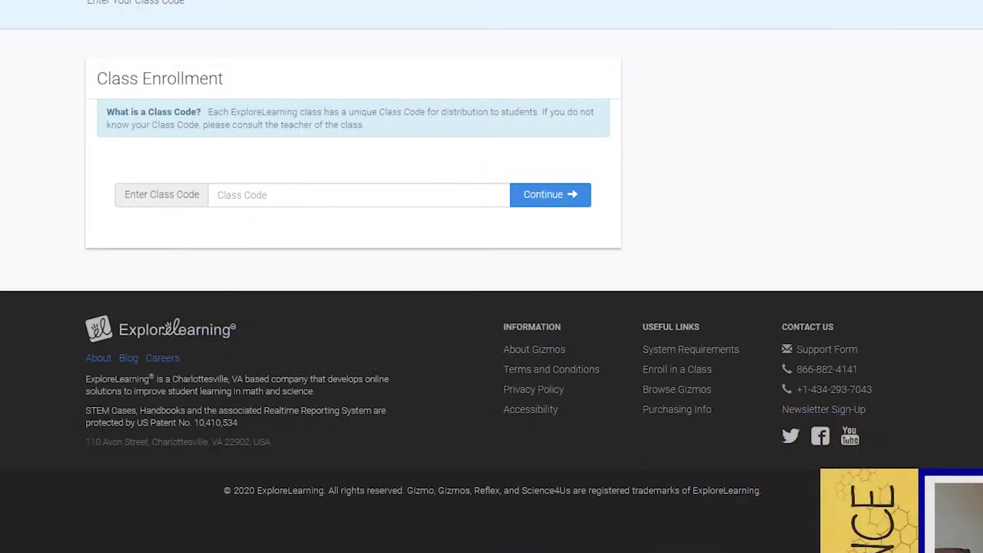
pyautogui.click(98, 0)
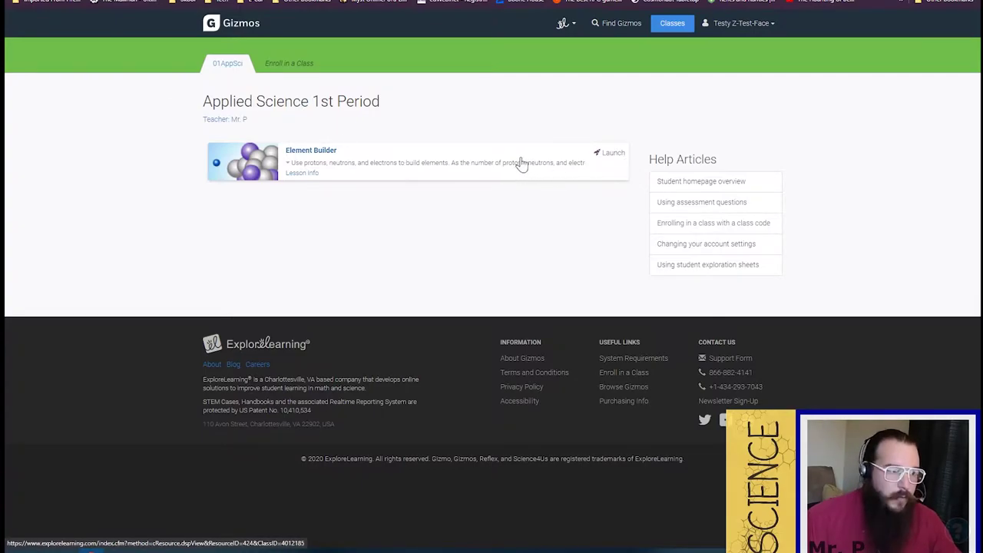
# - Launch Element Builder and raise the proton count to 5
pyautogui.click(581, 154)
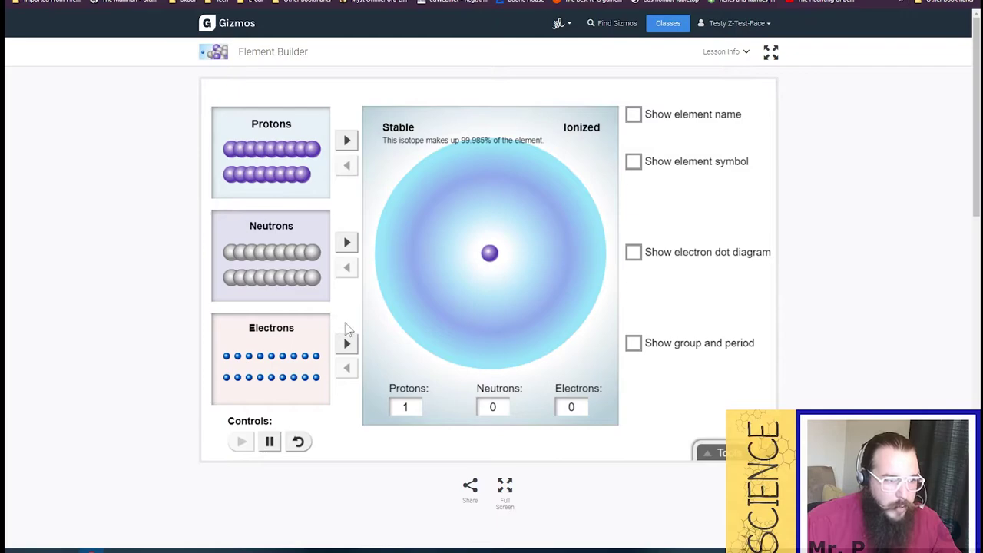
pyautogui.click(347, 143)
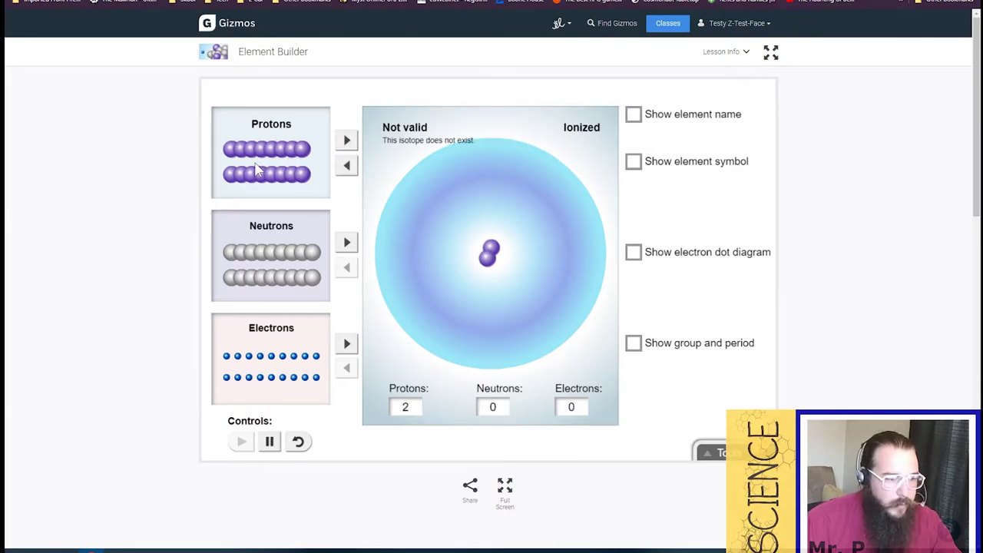
pyautogui.click(347, 166)
pyautogui.click(347, 143)
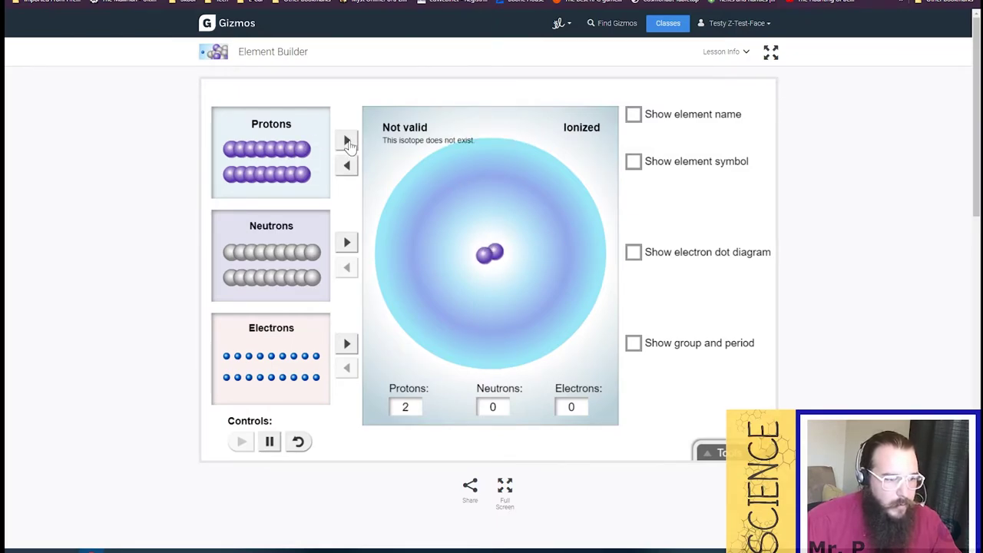
pyautogui.click(347, 166)
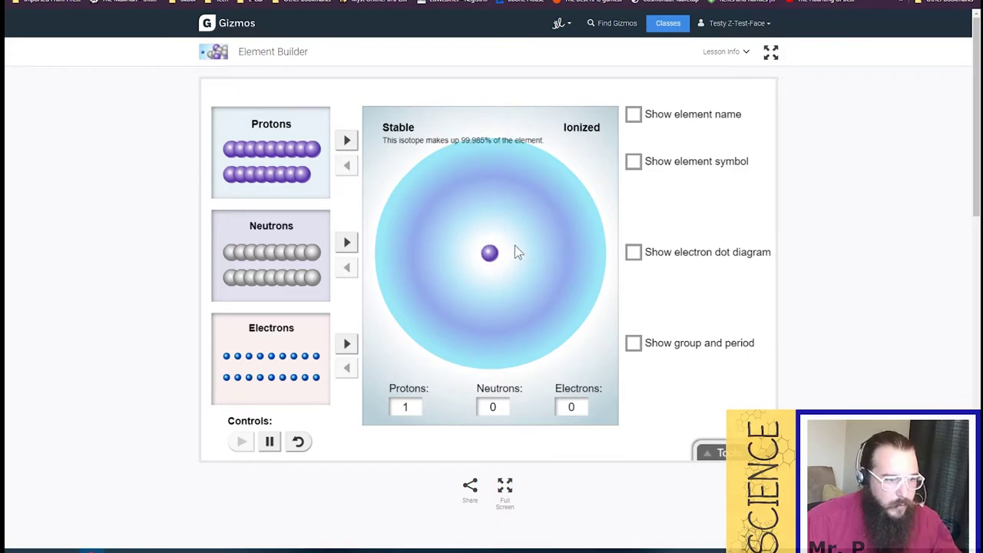
pyautogui.click(347, 142)
pyautogui.click(347, 142)
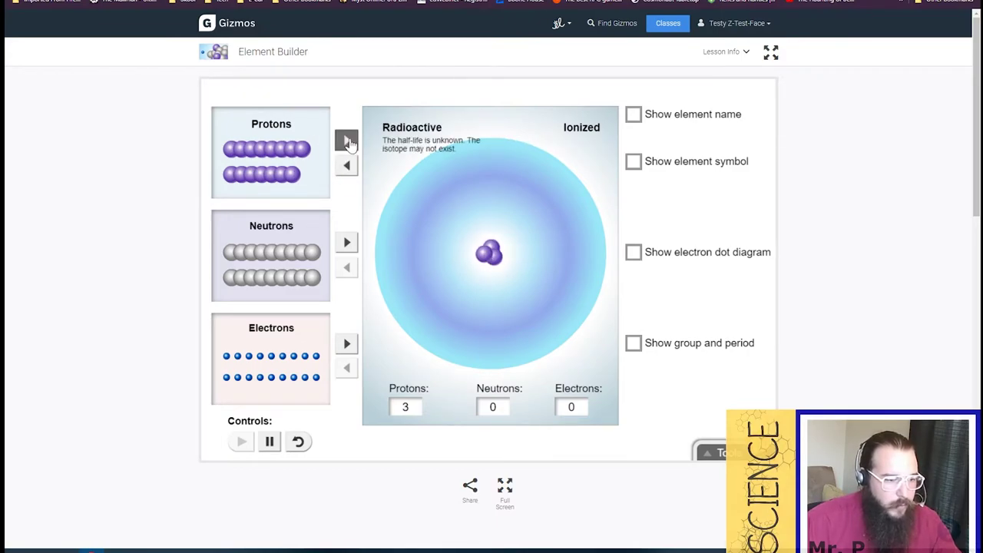
pyautogui.click(348, 142)
pyautogui.click(348, 143)
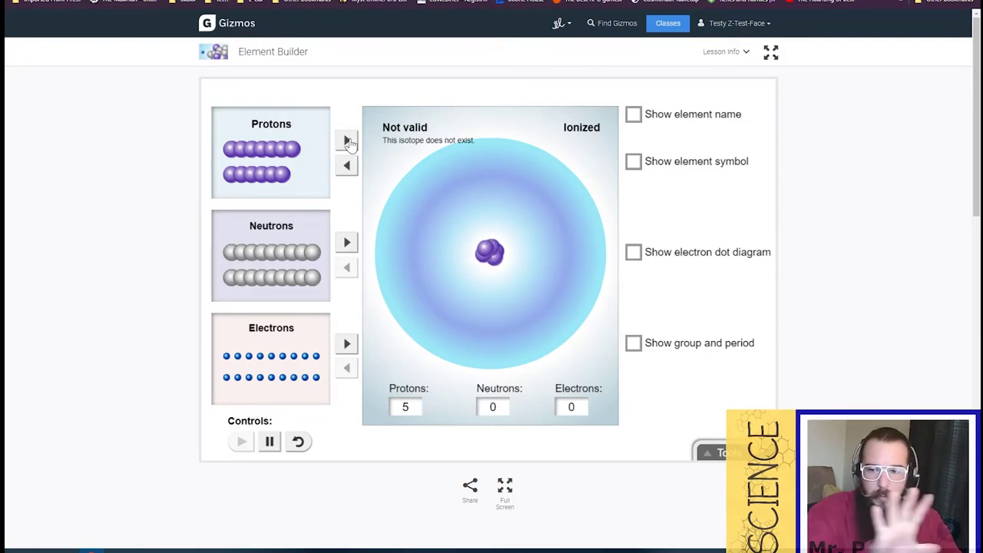
# - Add six neutrons to the nucleus
pyautogui.click(346, 245)
pyautogui.click(346, 244)
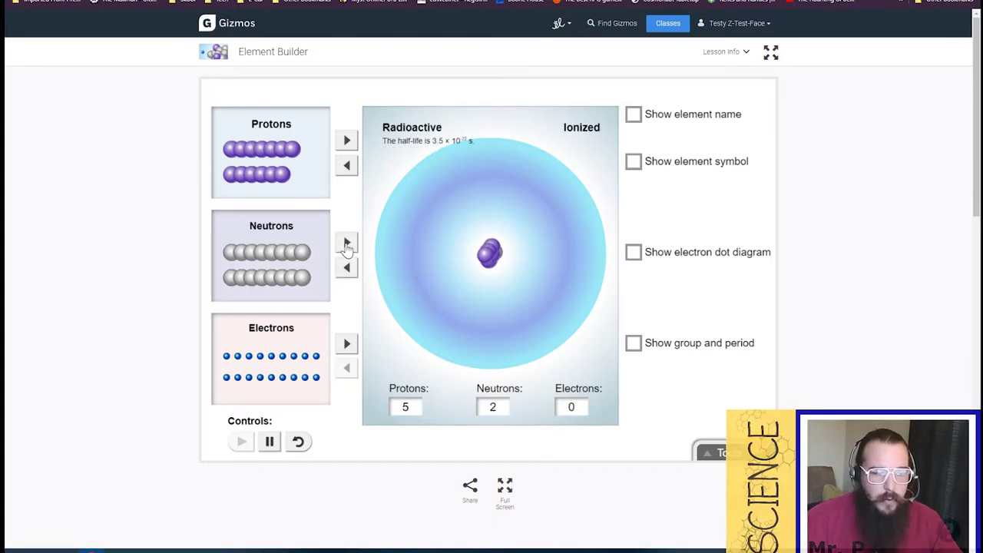
pyautogui.click(347, 244)
pyautogui.click(346, 245)
pyautogui.click(347, 244)
pyautogui.click(347, 244)
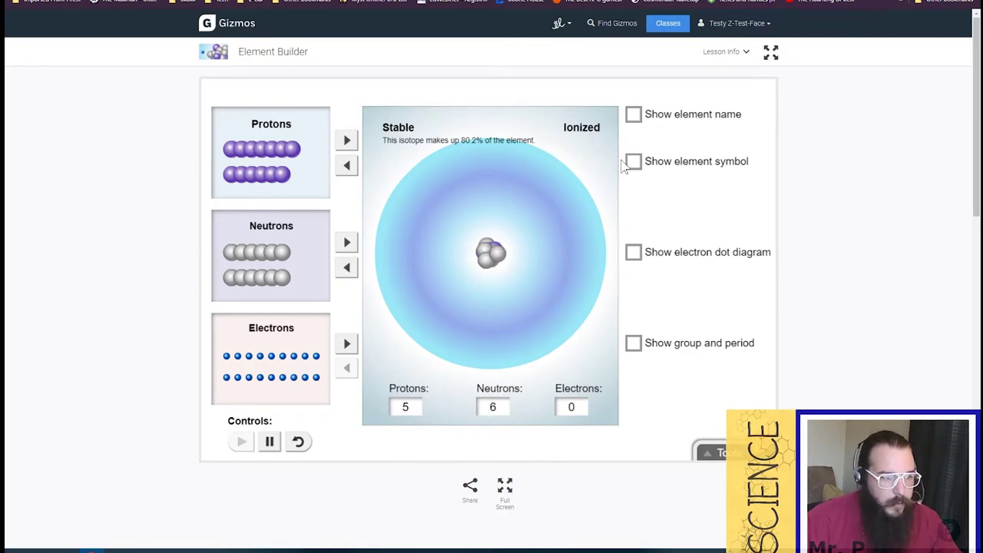
# - Set the electron count to 5, removing the extra sixth electron
pyautogui.click(346, 345)
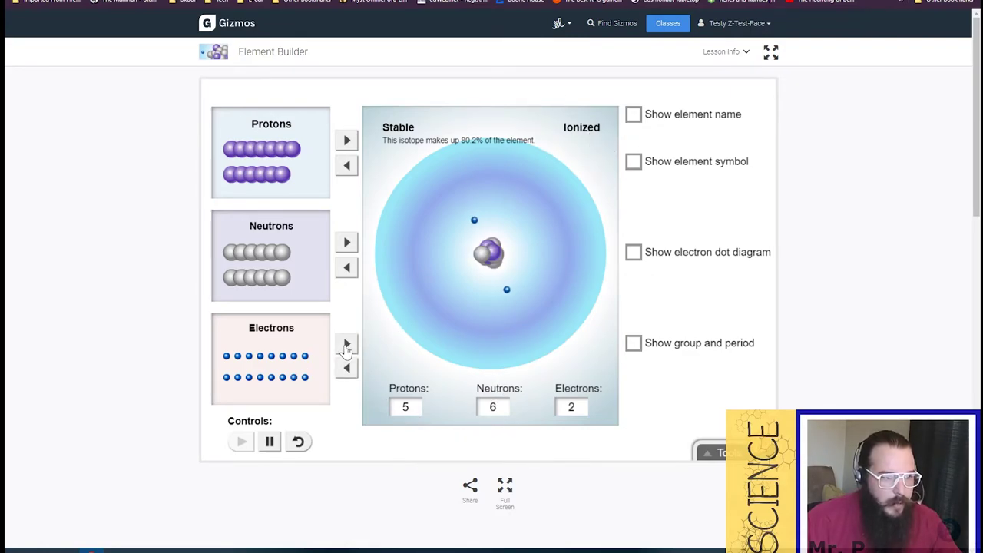
pyautogui.click(346, 346)
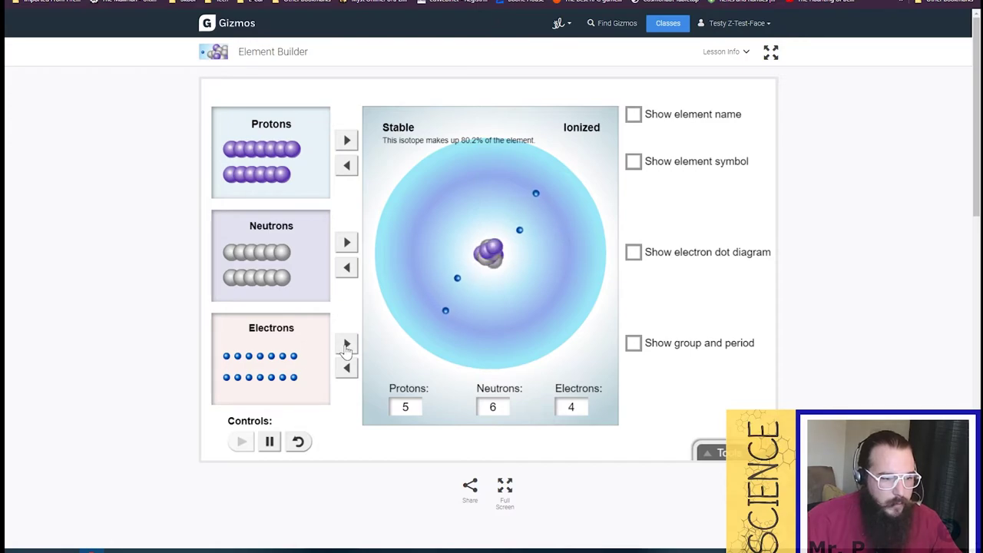
pyautogui.click(346, 346)
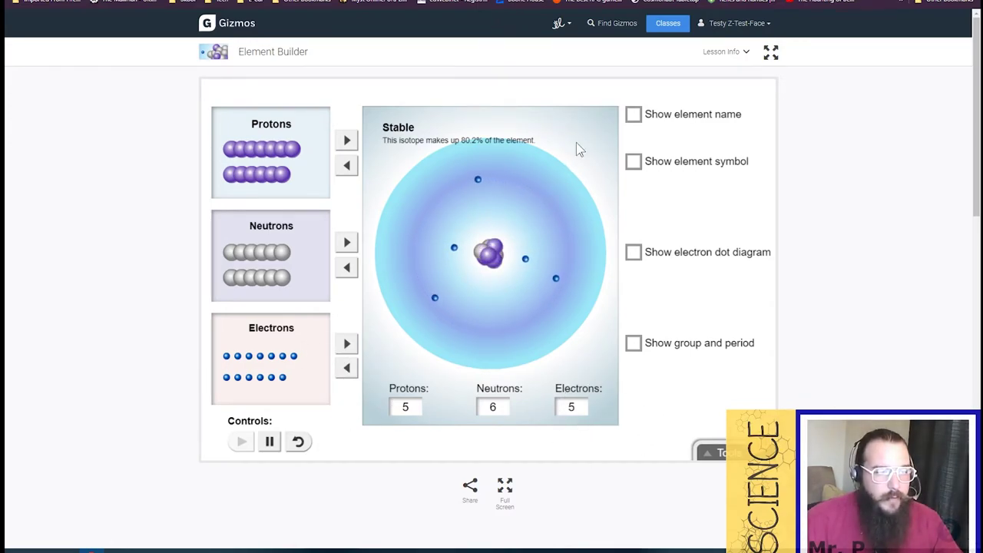
pyautogui.click(347, 346)
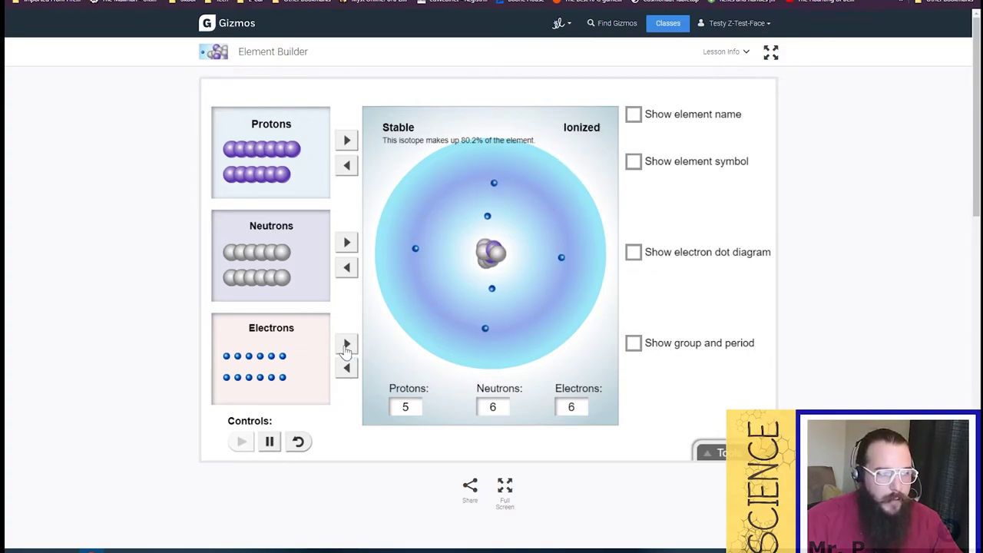
pyautogui.click(345, 373)
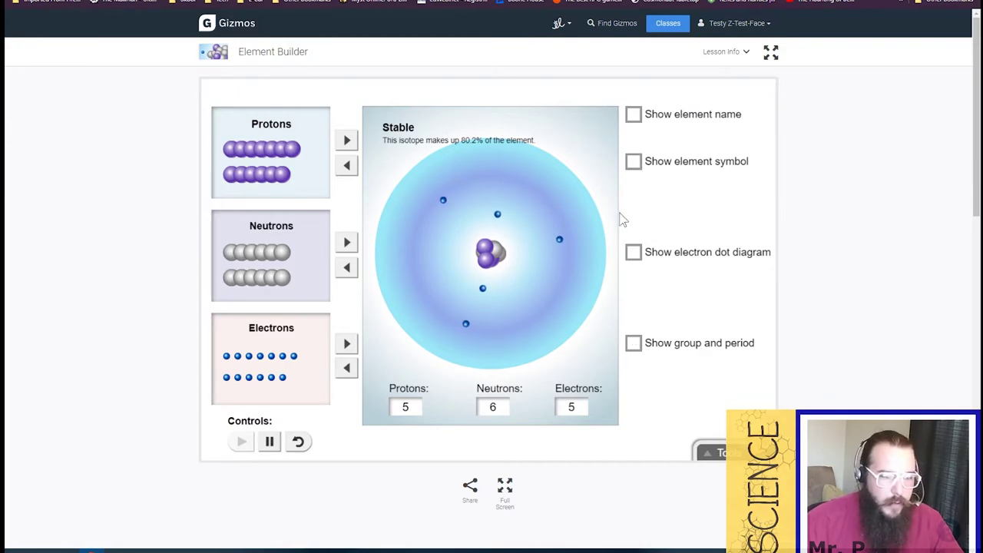
# - Show the element name Boron, its B symbol and the 11/5 element notation
pyautogui.click(634, 115)
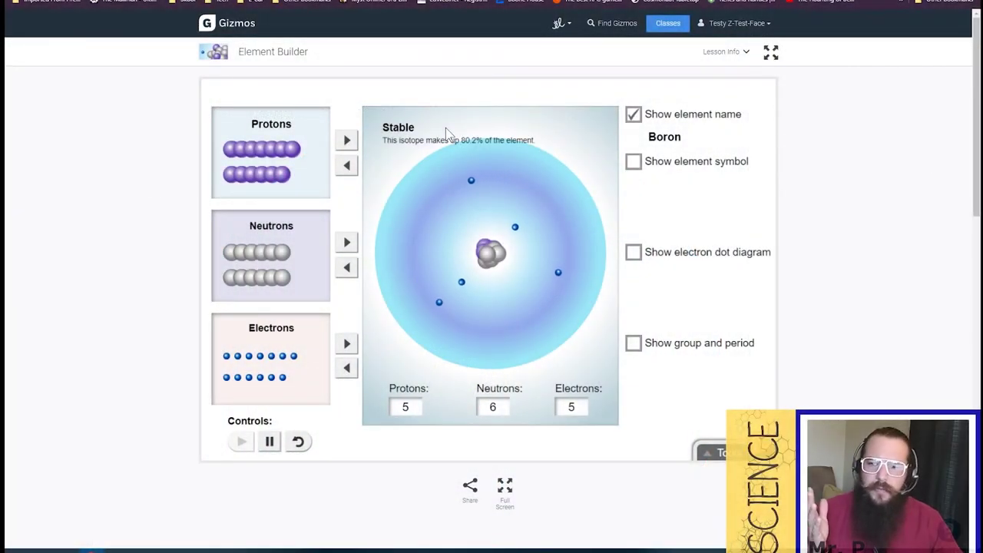
pyautogui.click(633, 163)
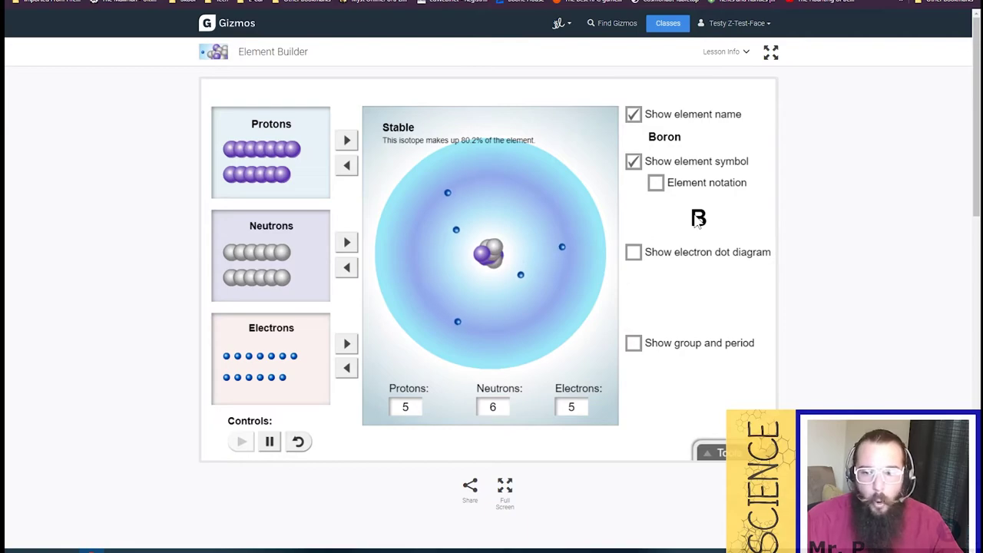
pyautogui.click(657, 187)
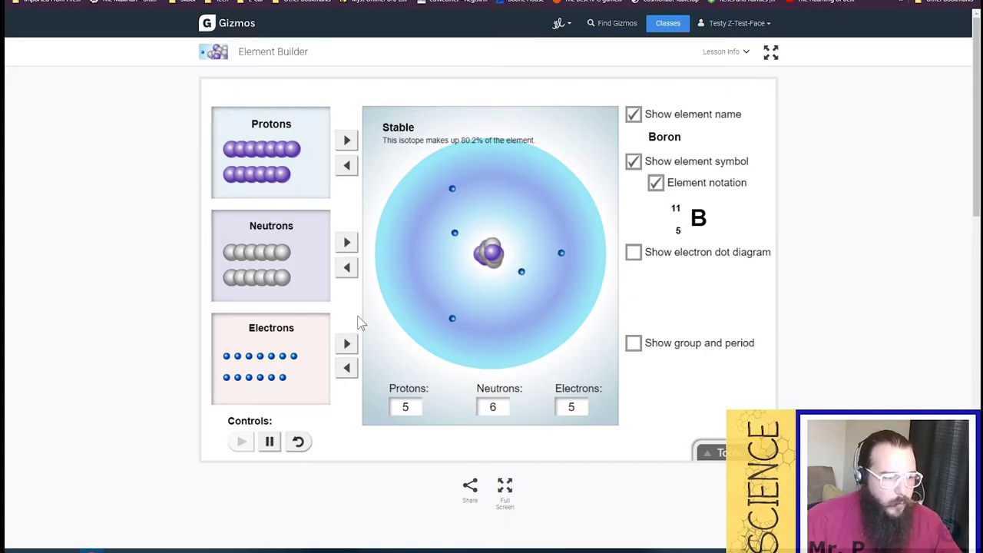
pyautogui.click(347, 344)
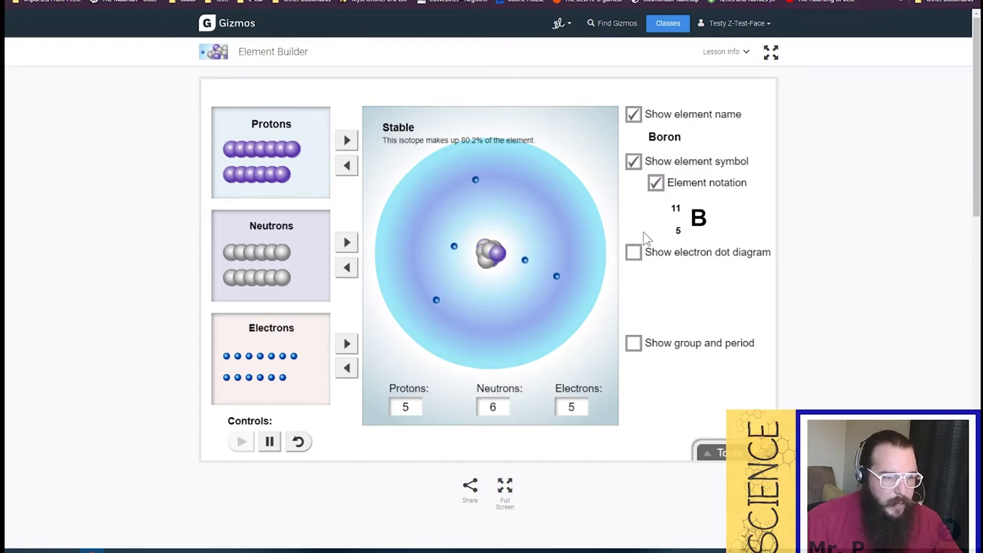
# - Show the electron dot diagram, then toggle group and period on and off
pyautogui.click(647, 252)
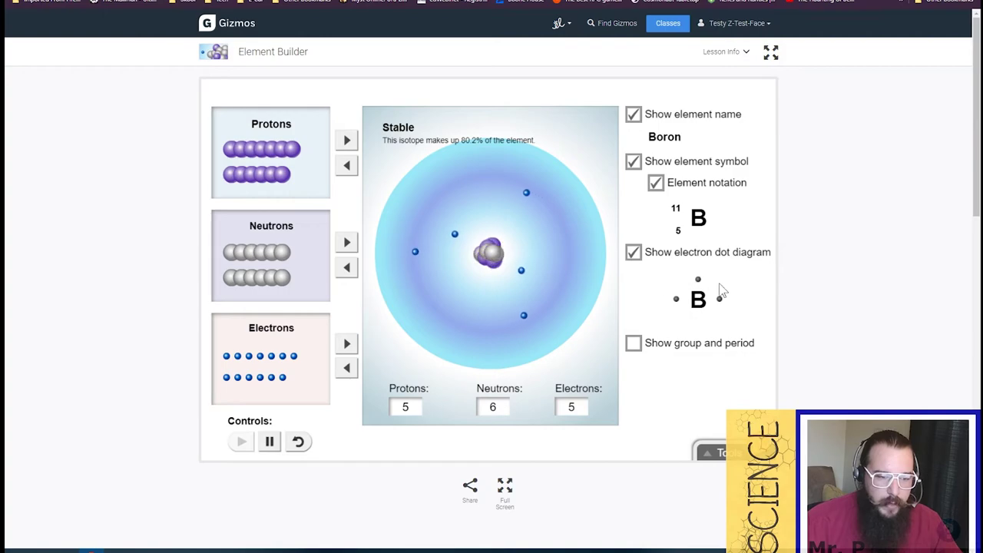
pyautogui.click(635, 345)
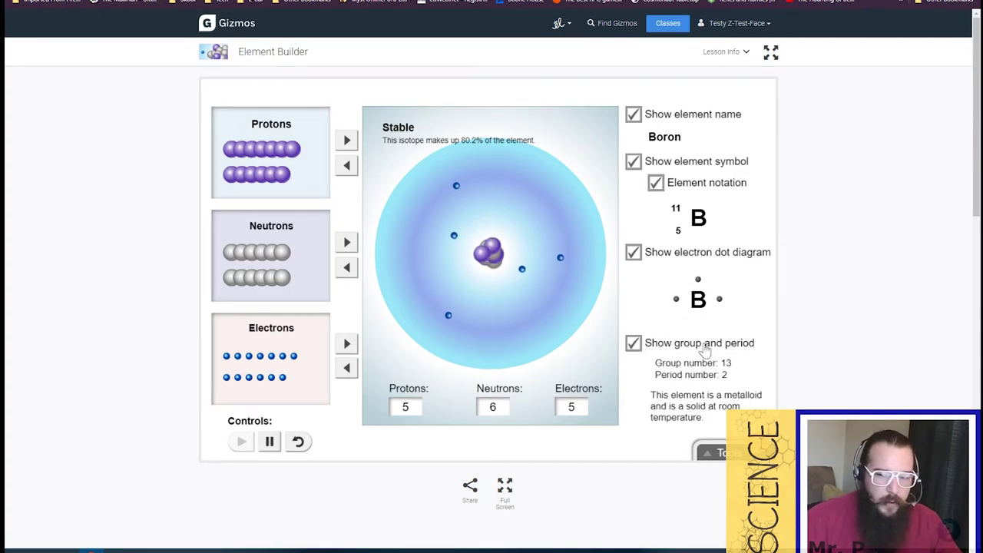
pyautogui.click(633, 345)
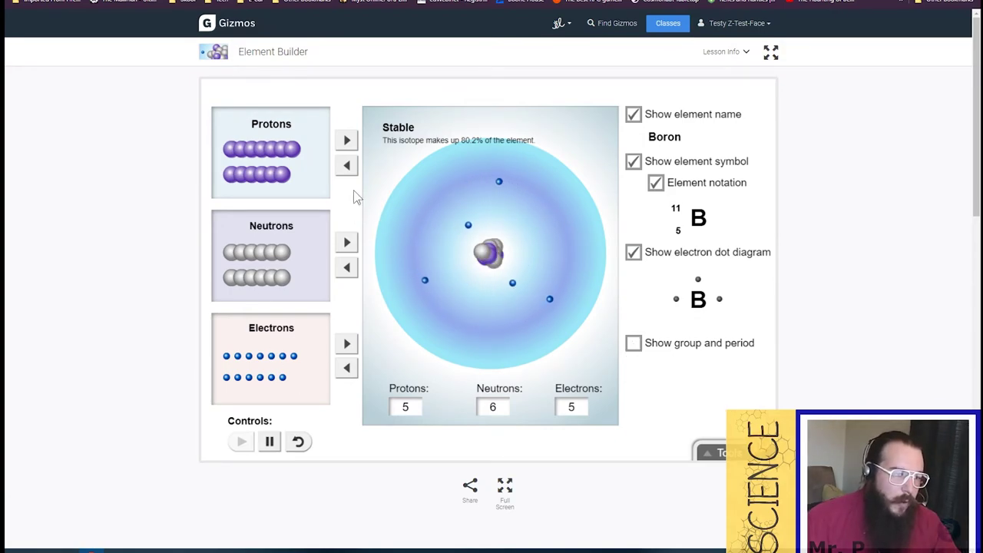
# - Remove protons and all neutrons from the nucleus
pyautogui.click(347, 165)
pyautogui.tripleClick(346, 166)
pyautogui.click(347, 267)
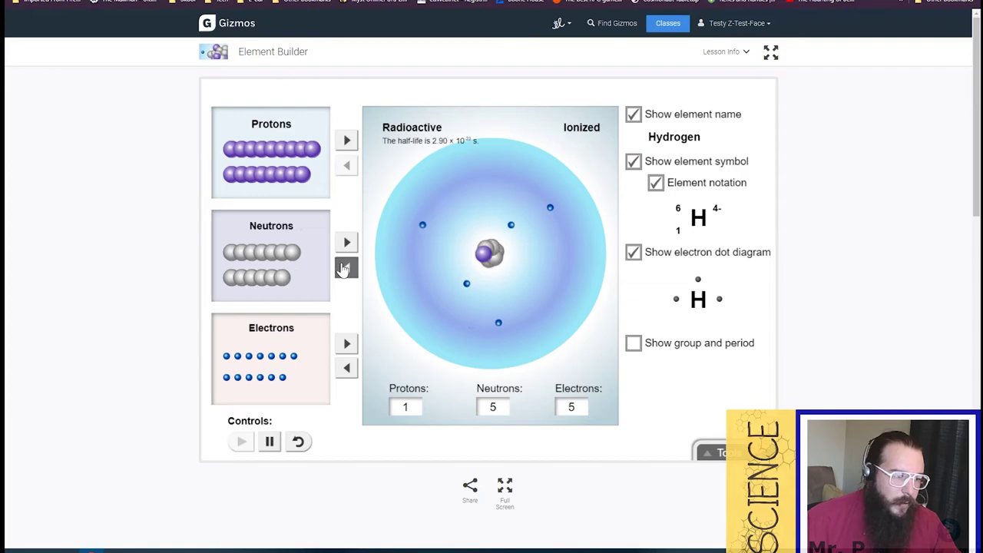
pyautogui.doubleClick(345, 268)
pyautogui.tripleClick(346, 267)
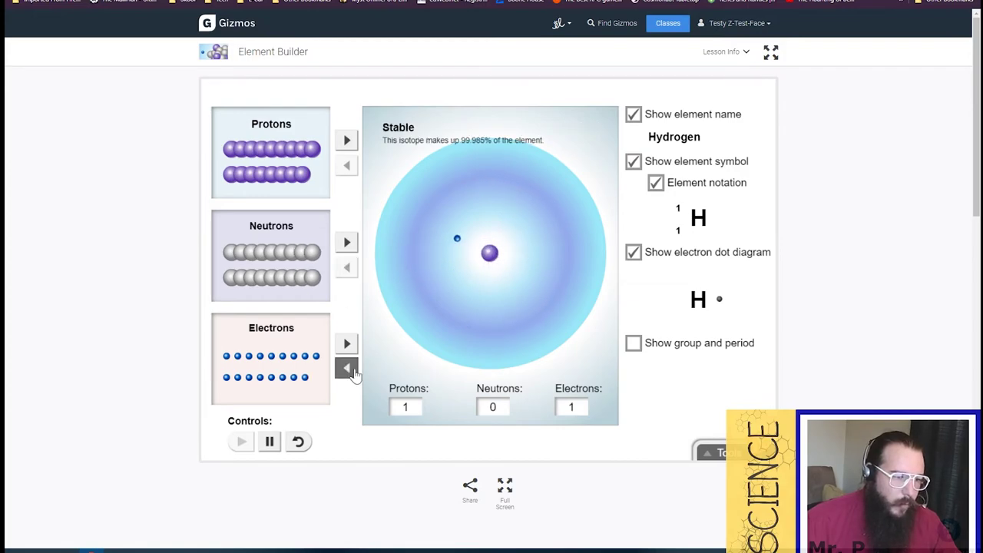
# - Add protons and build the neutron count up to 18
pyautogui.tripleClick(347, 143)
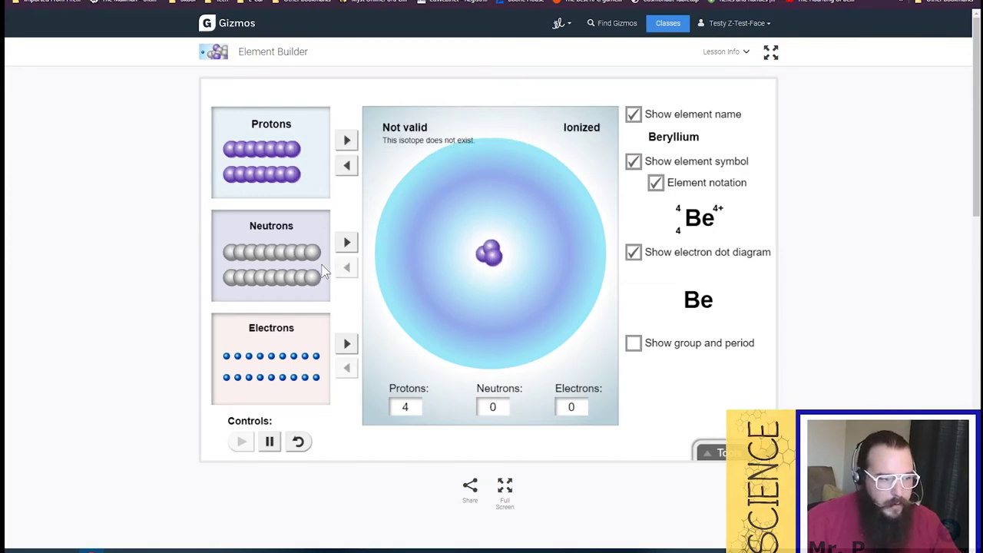
pyautogui.tripleClick(346, 243)
pyautogui.tripleClick(346, 244)
pyautogui.tripleClick(345, 244)
pyautogui.click(345, 244)
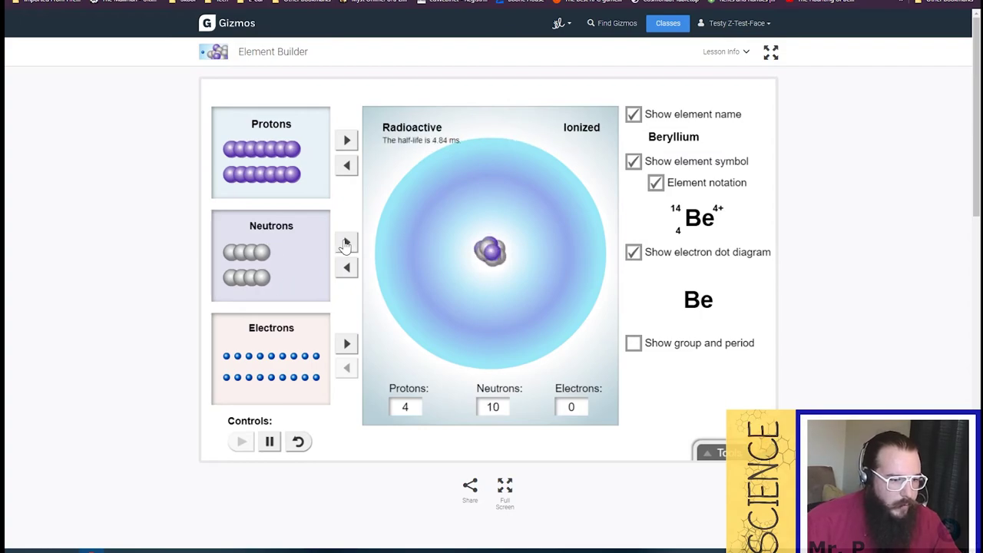
pyautogui.tripleClick(346, 244)
pyautogui.tripleClick(346, 243)
pyautogui.doubleClick(345, 244)
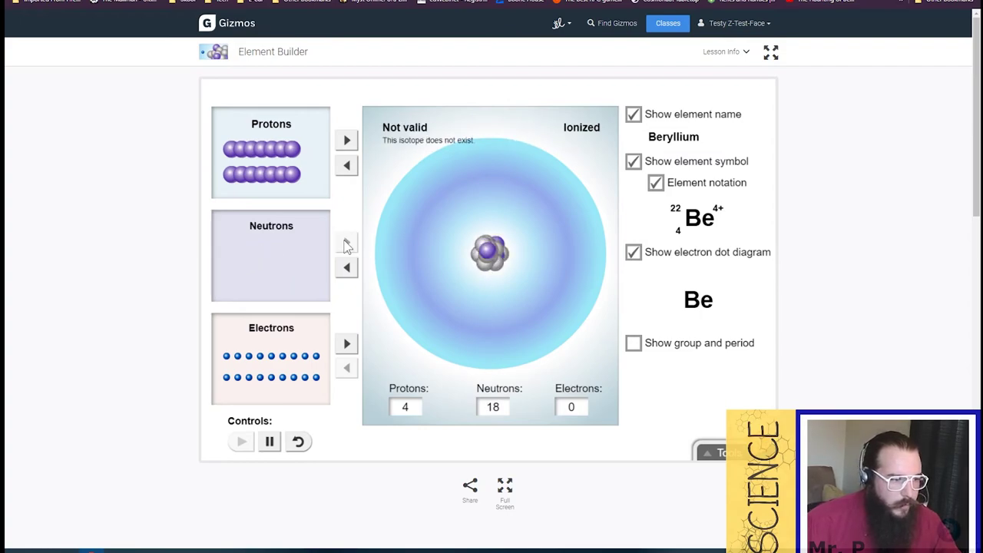
# - Add electrons around the nucleus until there are 18
pyautogui.tripleClick(345, 346)
pyautogui.click(346, 346)
pyautogui.tripleClick(346, 346)
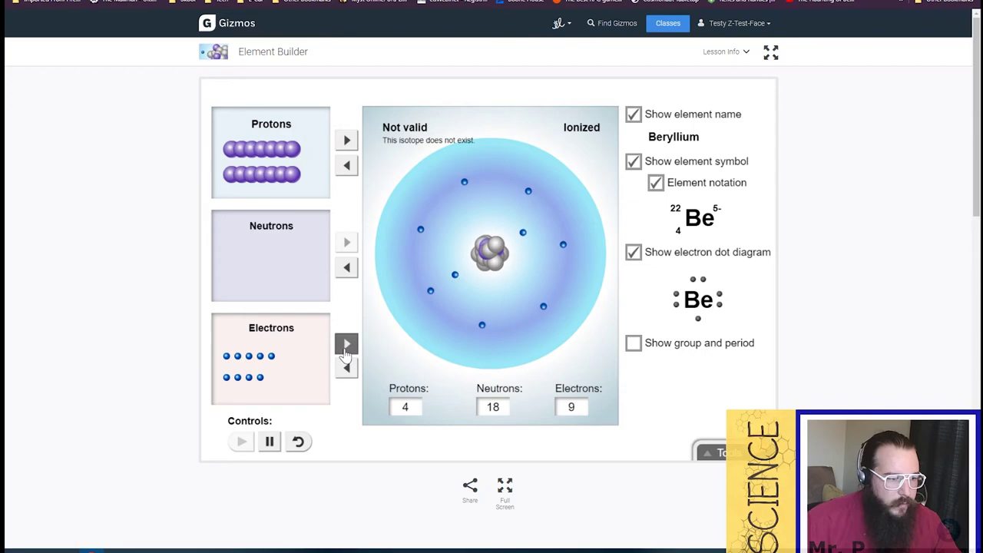
pyautogui.tripleClick(345, 346)
pyautogui.tripleClick(346, 346)
pyautogui.tripleClick(346, 345)
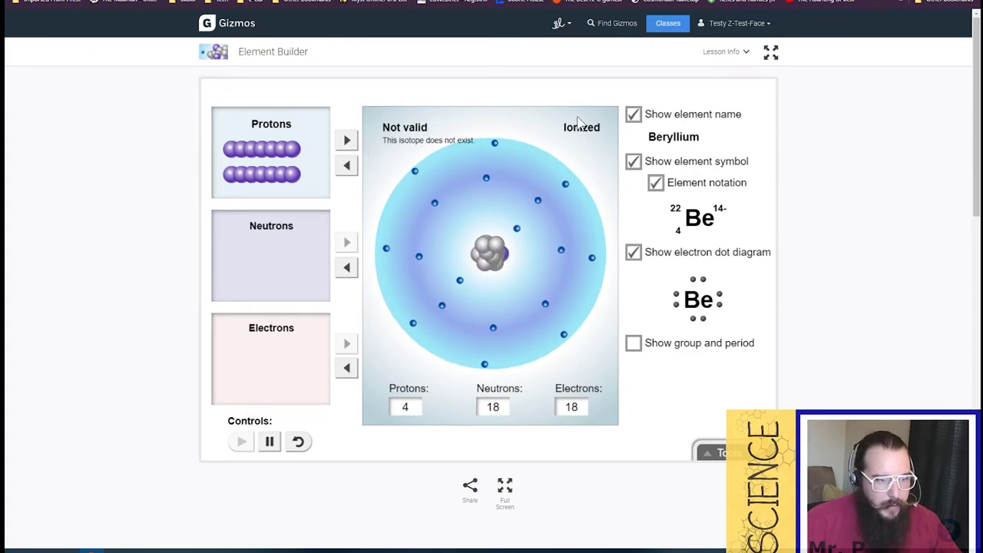
# - Hide the name, symbol and electron dot diagram, then reset the atom
pyautogui.click(633, 114)
pyautogui.click(633, 161)
pyautogui.click(634, 252)
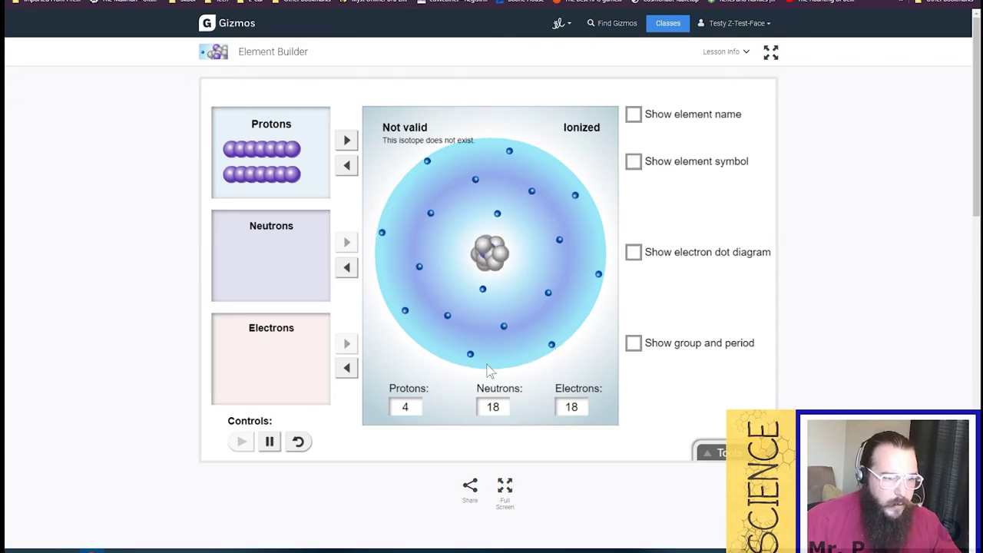
pyautogui.click(298, 444)
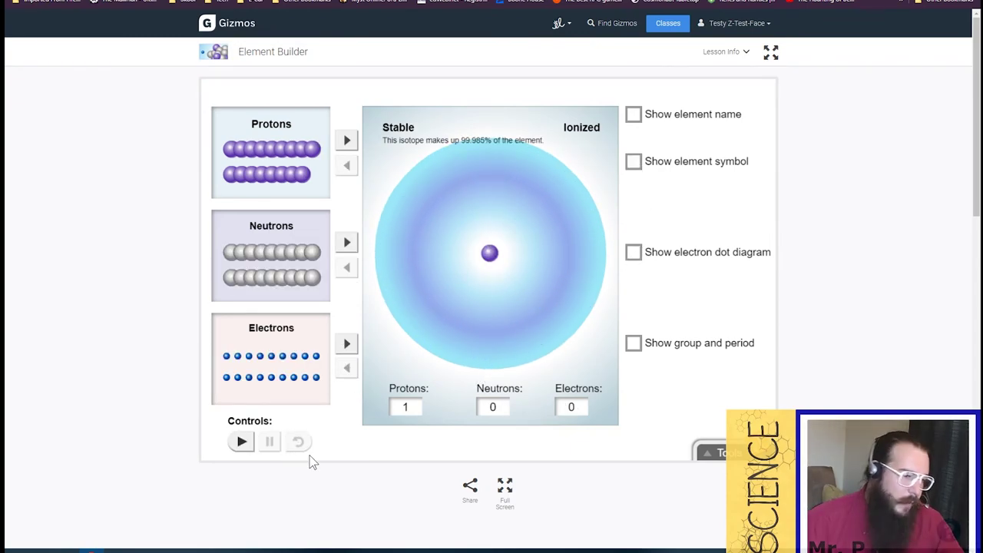